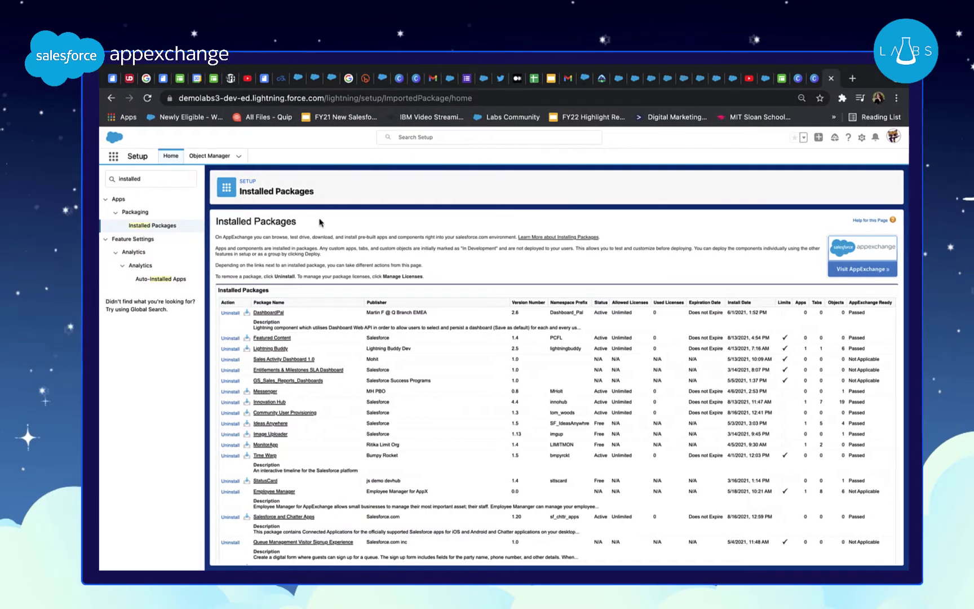
Confirm Events Calendar for Experience Cloud appears in the Installed Packages list
{"action": "left_click_drag", "start_coordinate": [297, 222], "coordinate": [244, 218]}
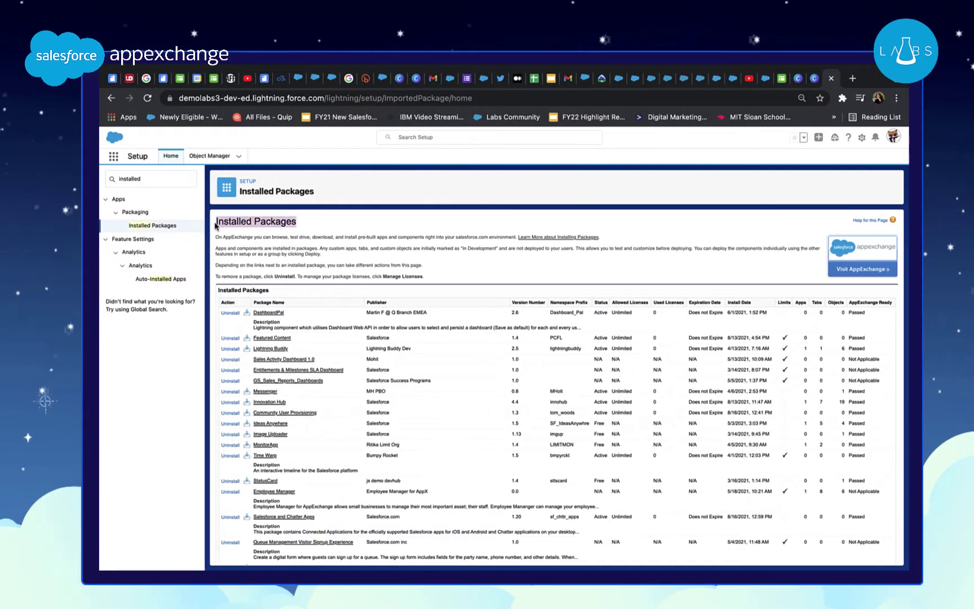
{"action": "left_click", "coordinate": [343, 218]}
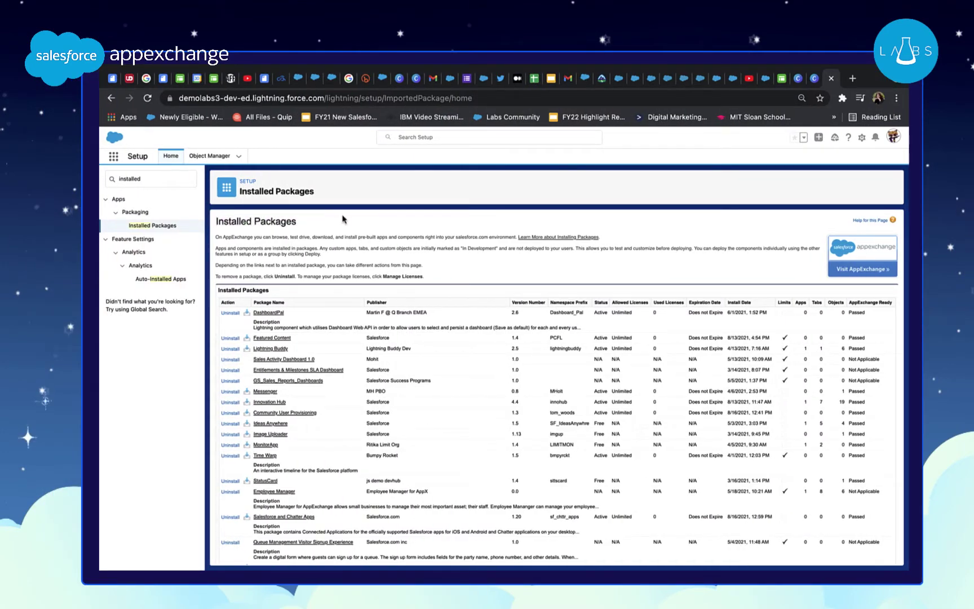
{"action": "scroll", "coordinate": [356, 379], "scroll_direction": "down", "scroll_amount": 5}
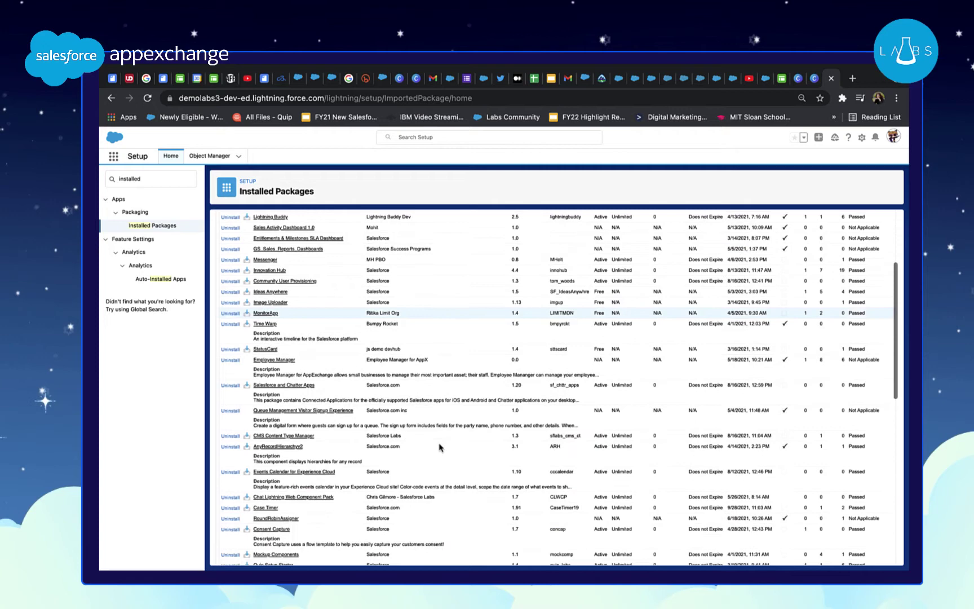
{"action": "left_click_drag", "start_coordinate": [356, 379], "coordinate": [252, 376]}
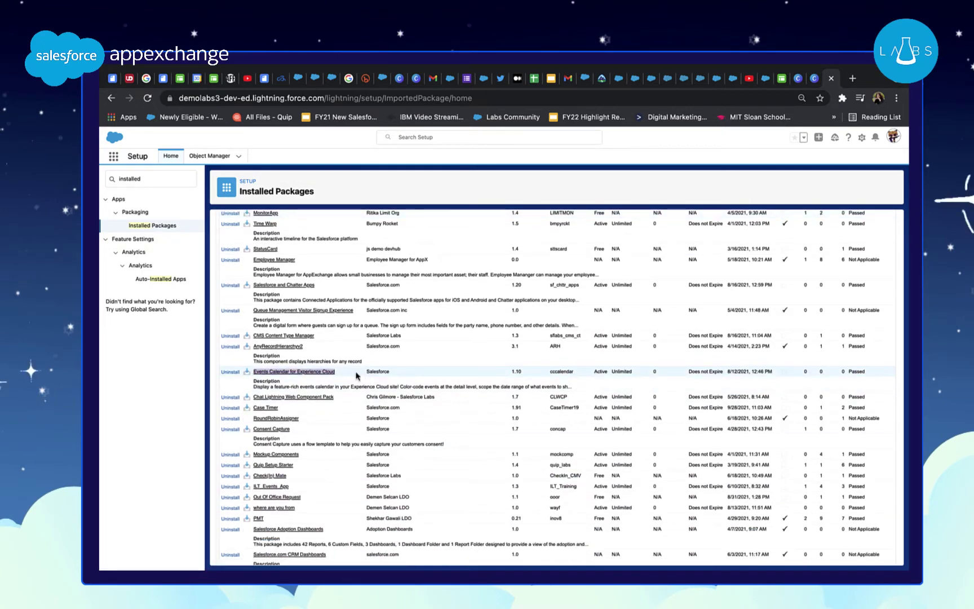
{"action": "scroll", "coordinate": [357, 376], "scroll_direction": "up", "scroll_amount": 5}
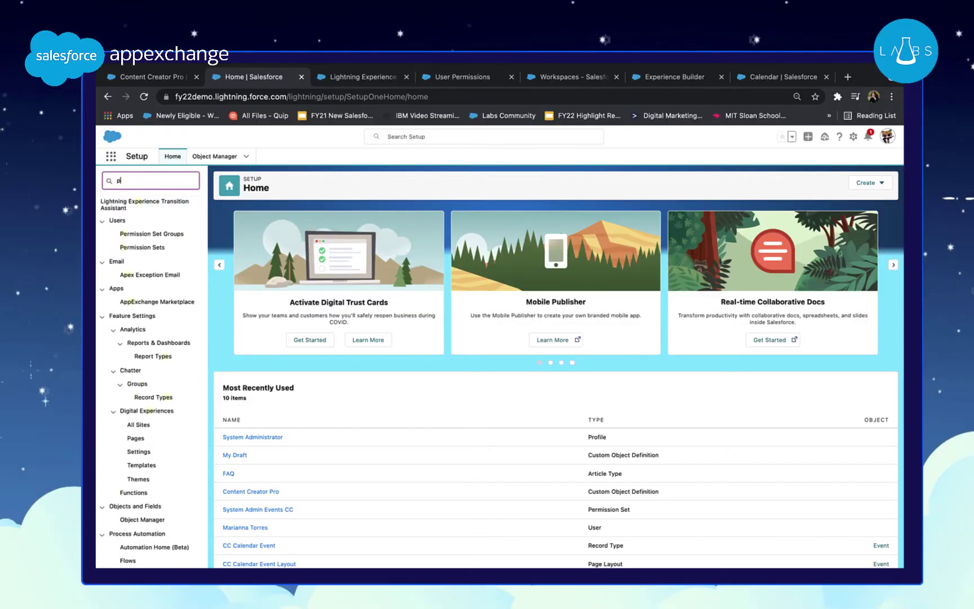
Open the Standard User profile's Event field-level security for editing via Quick Find 'profil'
{"action": "type", "text": "il"}
{"action": "left_click", "coordinate": [130, 214]}
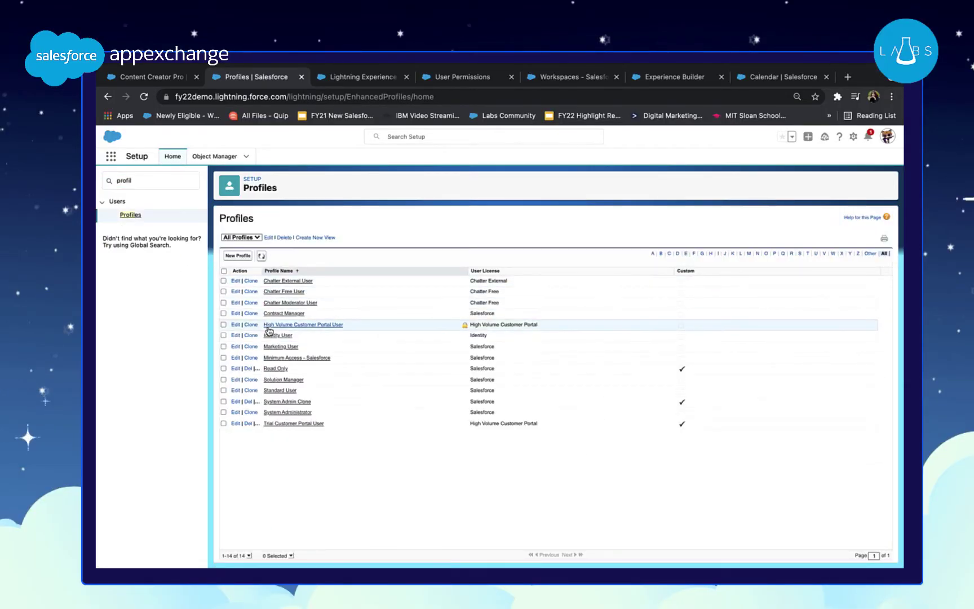
{"action": "left_click", "coordinate": [269, 390]}
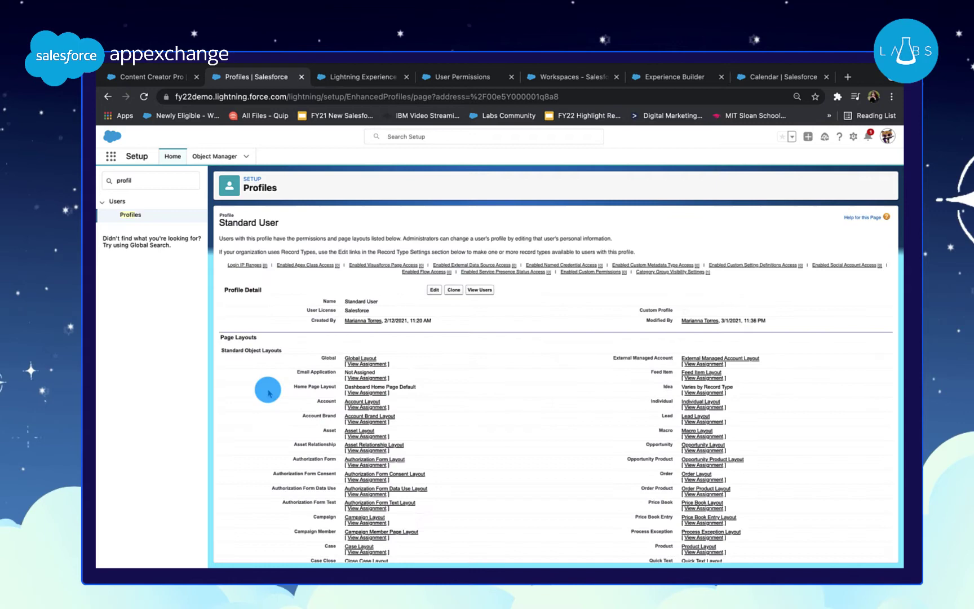
{"action": "scroll", "coordinate": [395, 467], "scroll_direction": "down", "scroll_amount": 15}
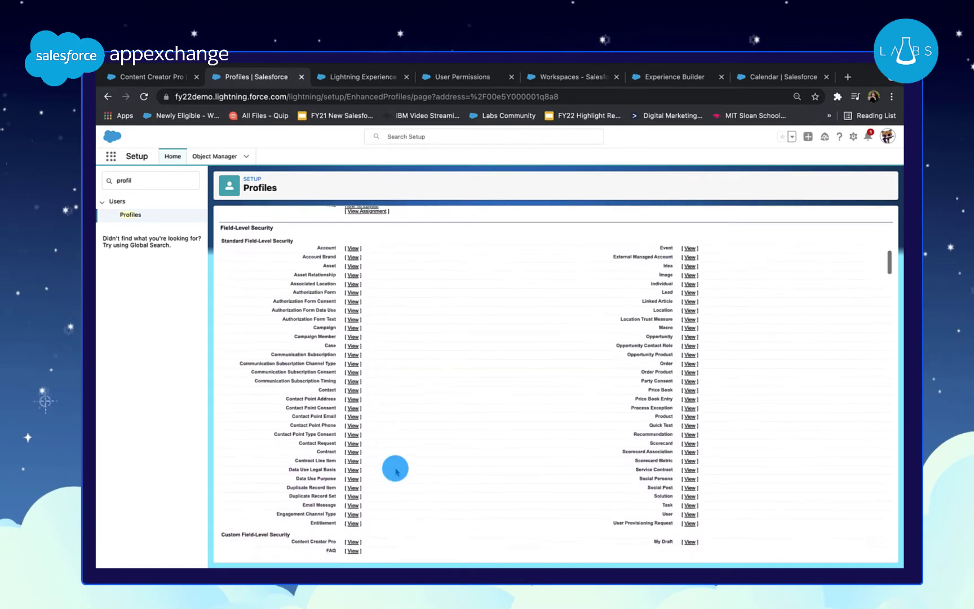
{"action": "scroll", "coordinate": [365, 483], "scroll_direction": "up", "scroll_amount": 2}
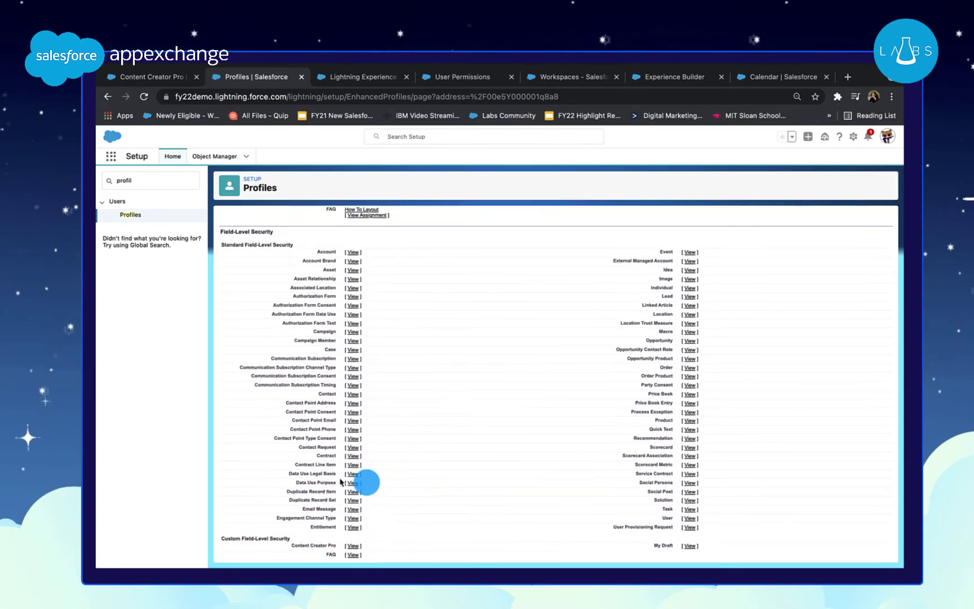
{"action": "left_click", "coordinate": [689, 256]}
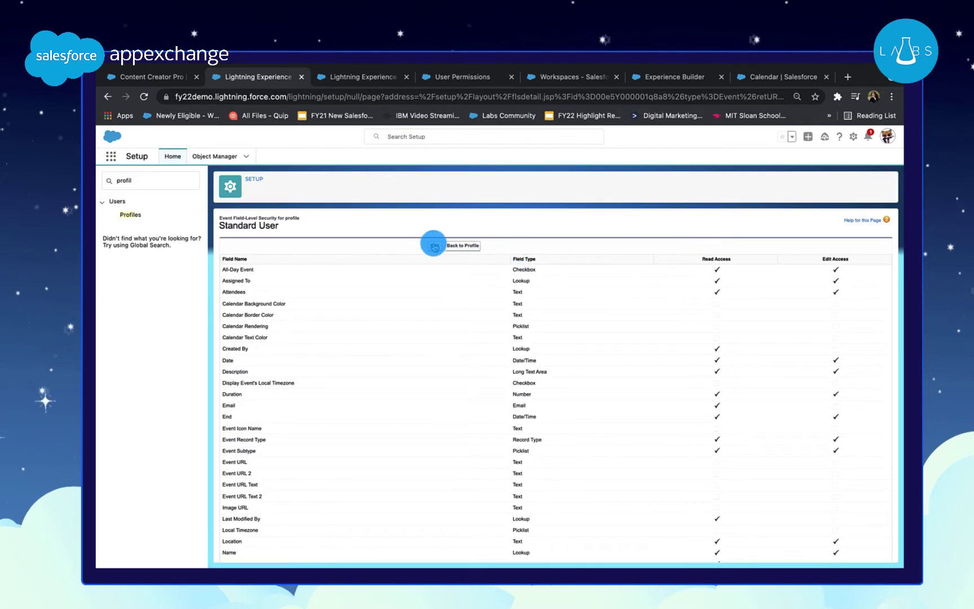
{"action": "left_click", "coordinate": [434, 246]}
Grant read access to the Calendar colour, Rendering, Event URL, Event URL Text and Local Timezone fields, and save
{"action": "left_click", "coordinate": [716, 306]}
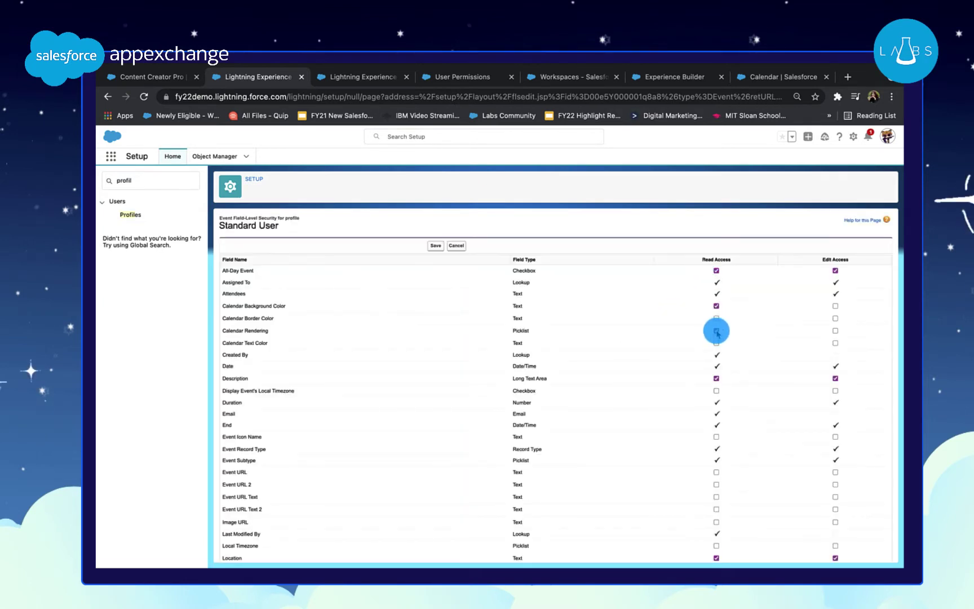
{"action": "left_click", "coordinate": [716, 331]}
{"action": "left_click", "coordinate": [717, 343]}
{"action": "left_click", "coordinate": [717, 391]}
{"action": "left_click", "coordinate": [716, 437]}
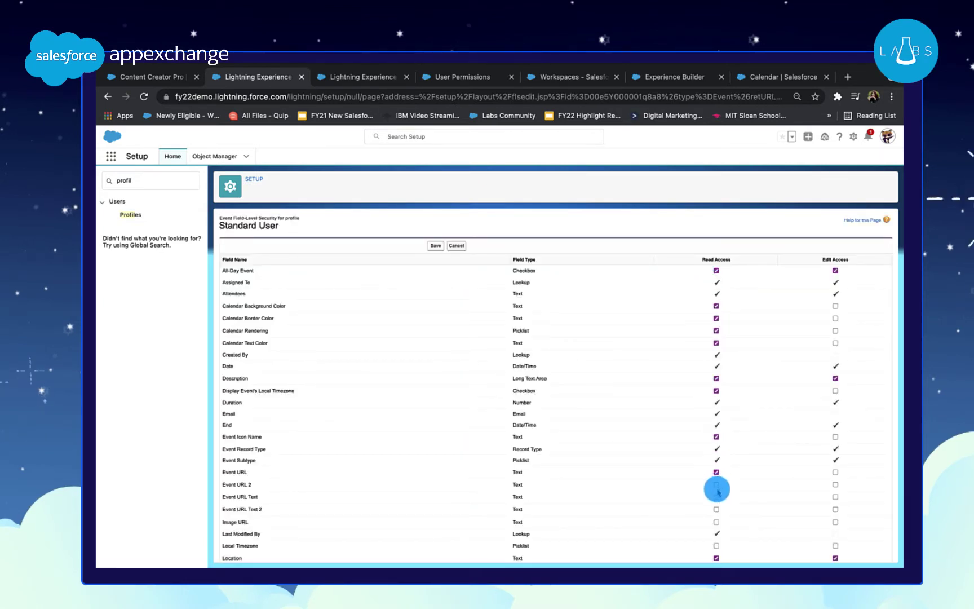
{"action": "left_click", "coordinate": [717, 497]}
{"action": "left_click", "coordinate": [717, 509]}
{"action": "left_click", "coordinate": [717, 522]}
{"action": "scroll", "coordinate": [717, 535], "scroll_direction": "down", "scroll_amount": 3}
{"action": "left_click", "coordinate": [717, 385]}
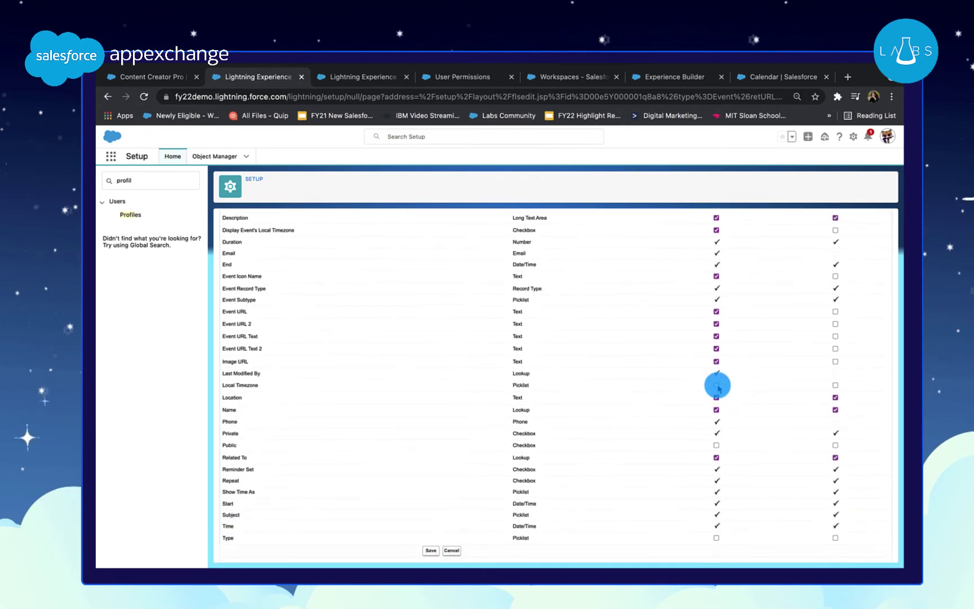
{"action": "key", "text": "Return"}
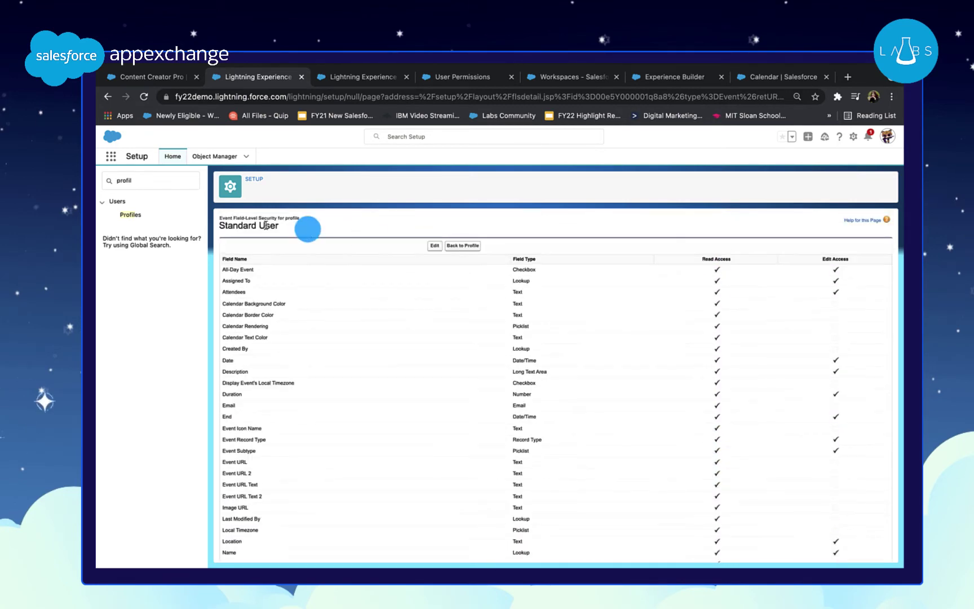
Return to the Standard User profile and review its tab settings and Access Activities permission
{"action": "left_click", "coordinate": [462, 245]}
{"action": "scroll", "coordinate": [402, 446], "scroll_direction": "down", "scroll_amount": 20}
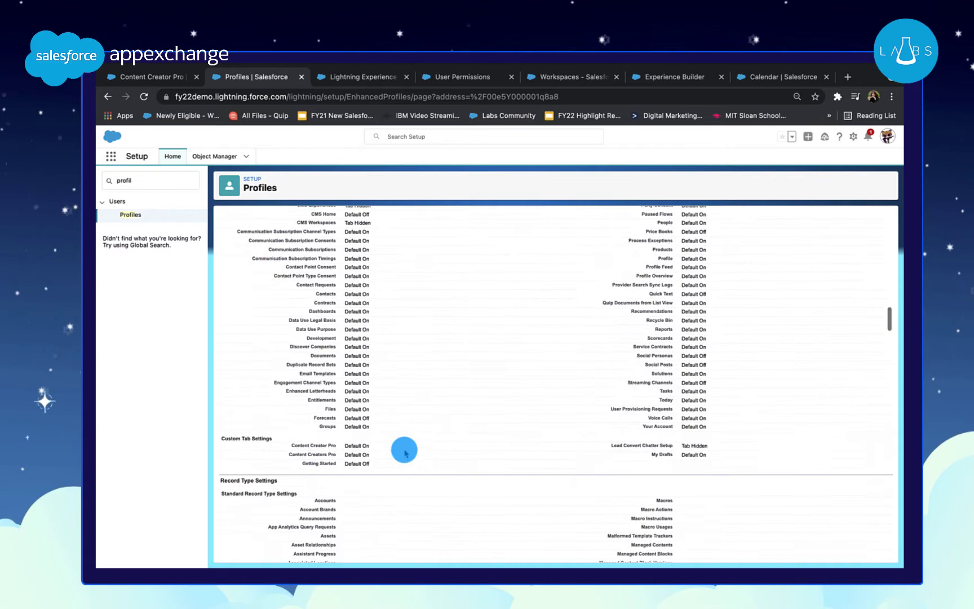
{"action": "scroll", "coordinate": [404, 450], "scroll_direction": "down", "scroll_amount": 15}
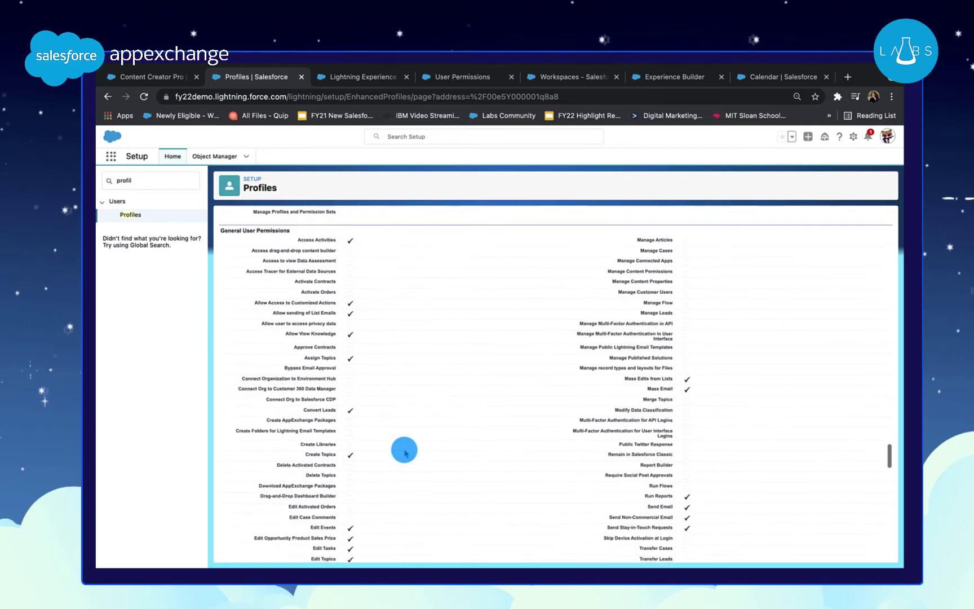
{"action": "left_click_drag", "start_coordinate": [337, 239], "coordinate": [308, 238]}
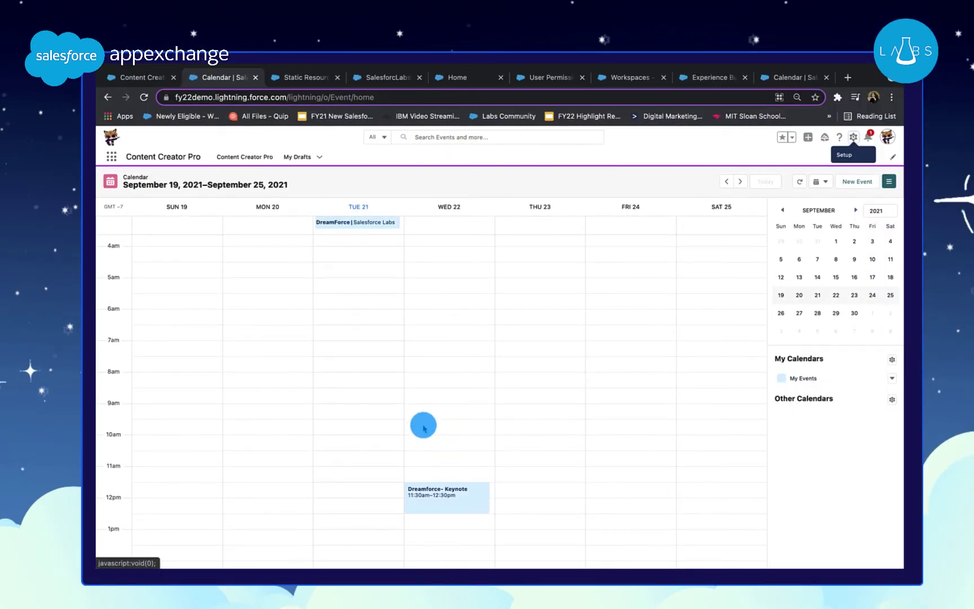
Start a public event 'What is Salesforce Labs?' related to Salesforce Labs with the suggested contact
{"action": "left_click", "coordinate": [424, 427]}
{"action": "type", "text": "What is Salesforce Labs?"}
{"action": "left_click", "coordinate": [611, 235]}
{"action": "type", "text": "Salesforce Labs"}
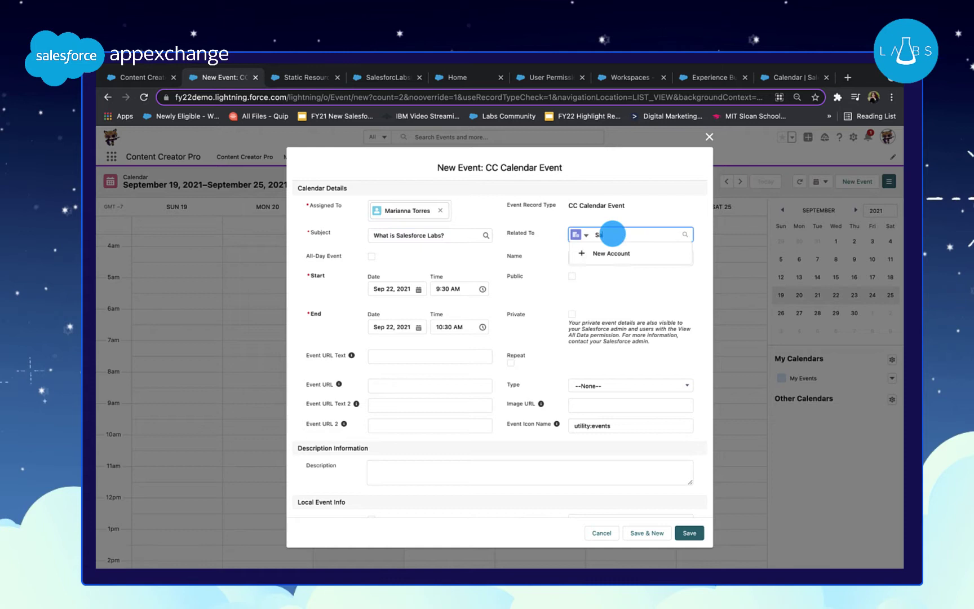
{"action": "left_click", "coordinate": [615, 264]}
{"action": "left_click", "coordinate": [626, 259]}
{"action": "type", "text": "Astro"}
{"action": "left_click", "coordinate": [617, 292]}
{"action": "left_click", "coordinate": [572, 287]}
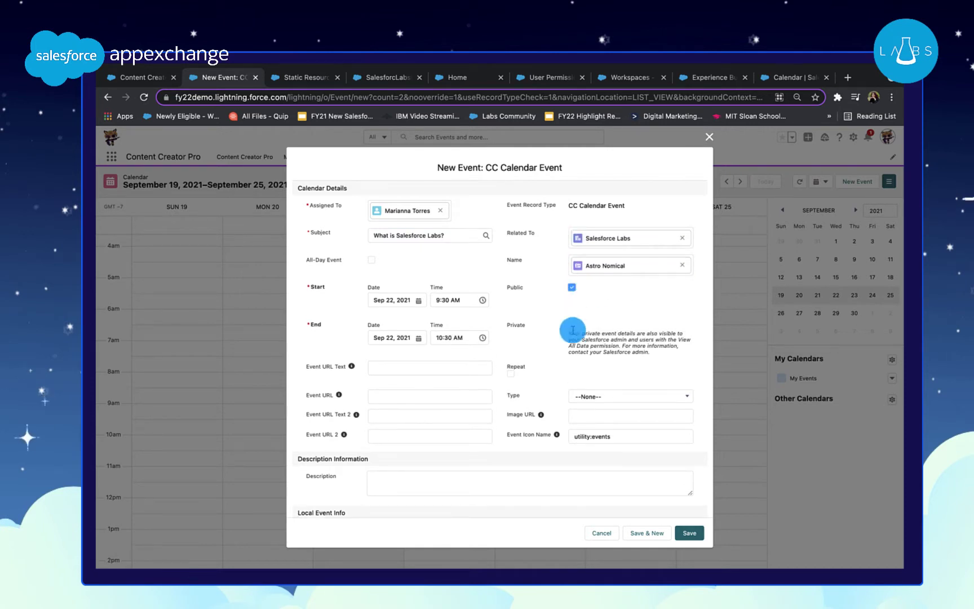
Set the event link text to 'Watch Now!' and make the event repeat
{"action": "left_click", "coordinate": [399, 368]}
{"action": "type", "text": "Watch Now!"}
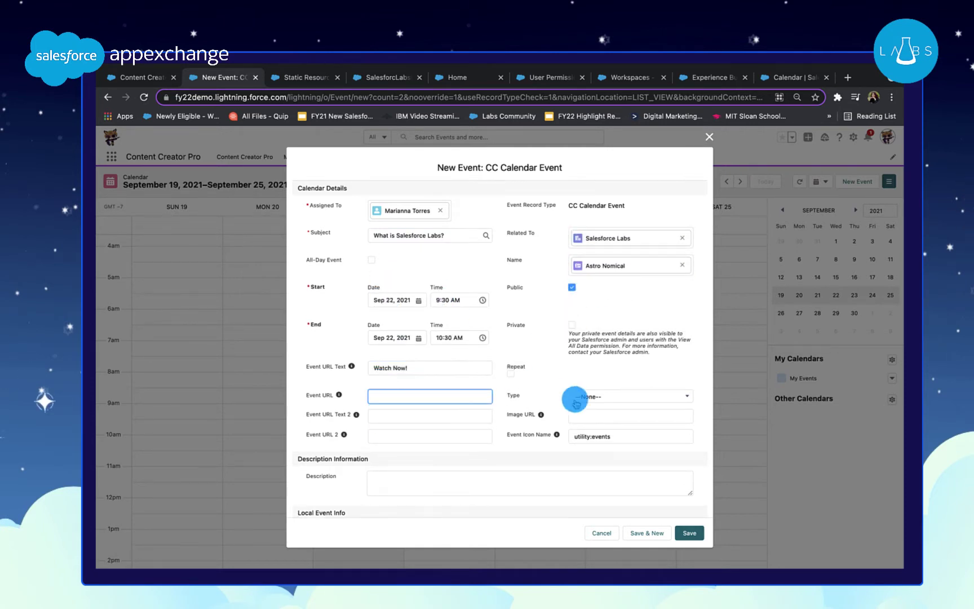
{"action": "left_click", "coordinate": [511, 373]}
{"action": "scroll", "coordinate": [536, 355], "scroll_direction": "down", "scroll_amount": 2}
{"action": "left_click", "coordinate": [551, 341]}
{"action": "scroll", "coordinate": [551, 366], "scroll_direction": "down", "scroll_amount": 3}
Paste the logo Image URL, write the description ending 'join us for a demo jam!', and review timezone options
{"action": "left_click", "coordinate": [566, 410]}
{"action": "key", "text": "ctrl+v"}
{"action": "scroll", "coordinate": [544, 424], "scroll_direction": "down", "scroll_amount": 3}
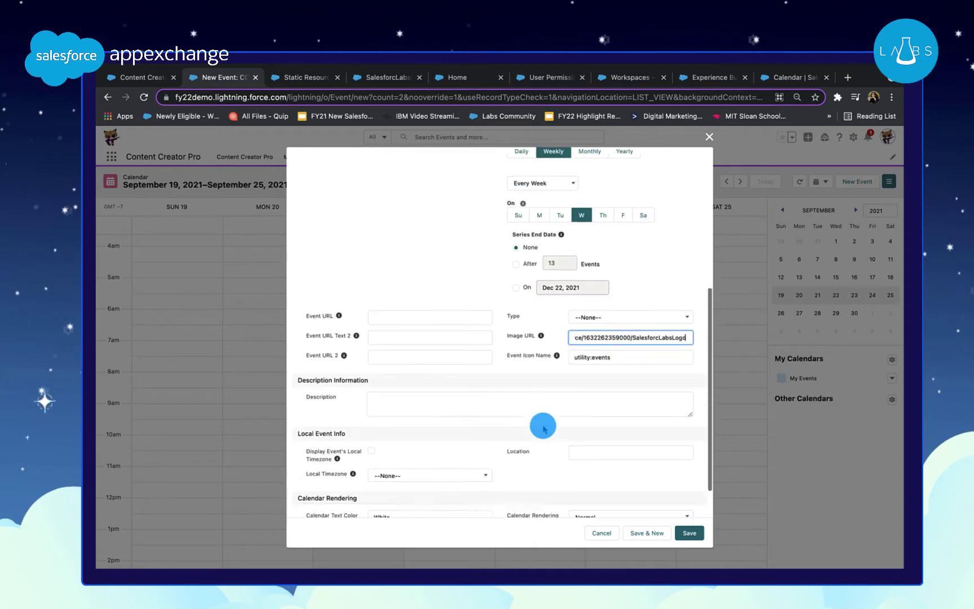
{"action": "left_click", "coordinate": [496, 362]}
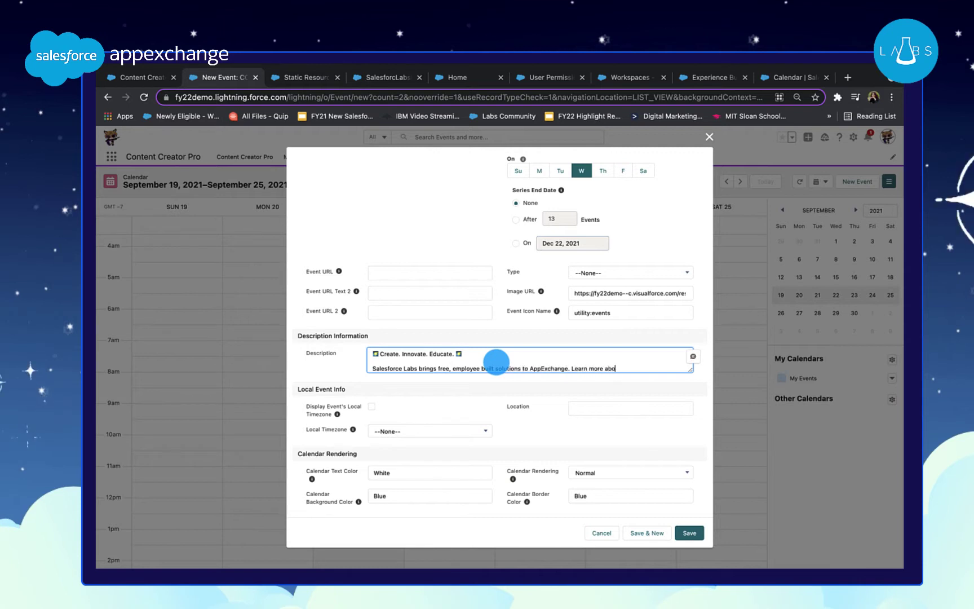
{"action": "type", "text": "the builders behind i"}
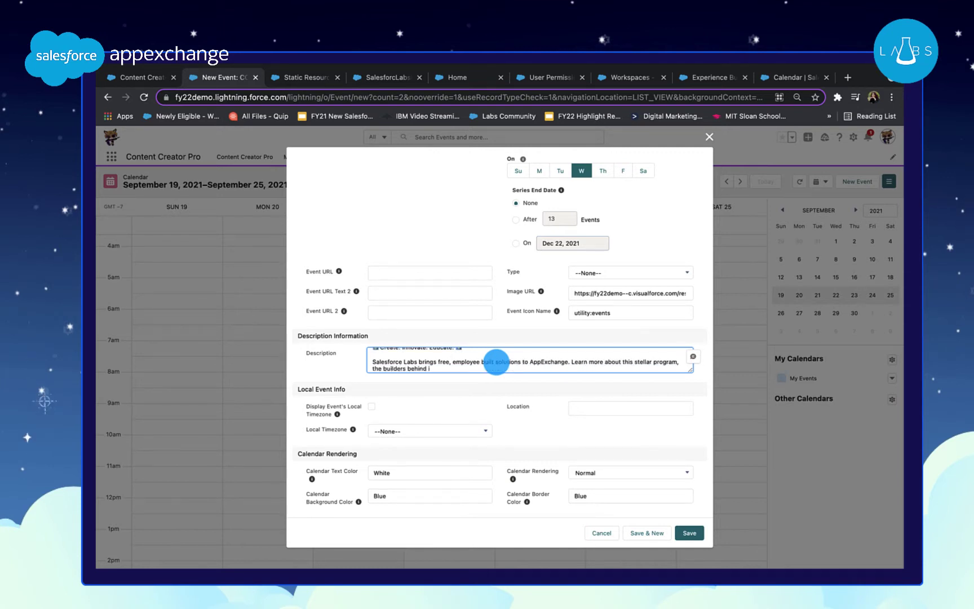
{"action": "type", "text": "t, and join us for a demo jam!"}
{"action": "left_click", "coordinate": [395, 432]}
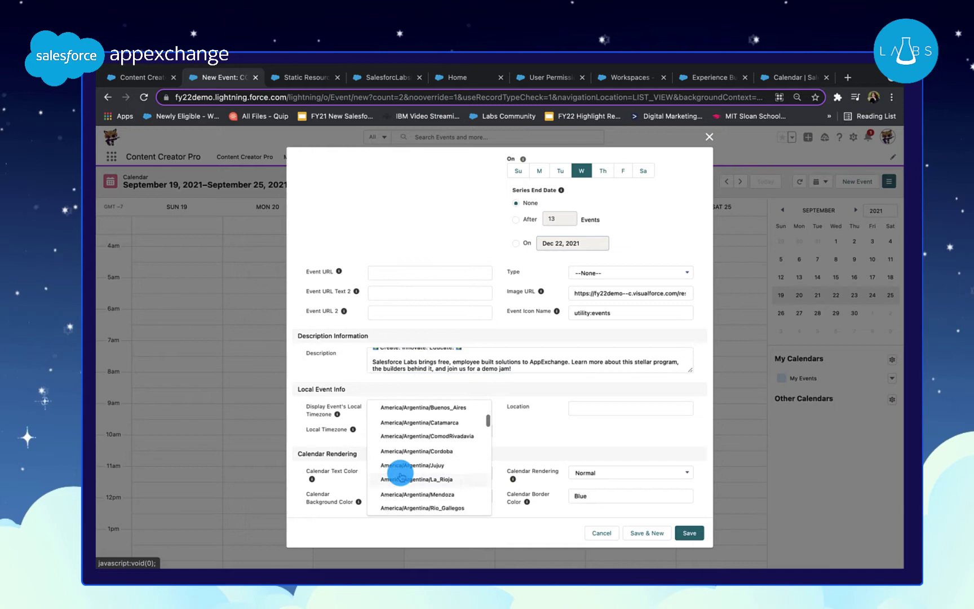
{"action": "scroll", "coordinate": [400, 468], "scroll_direction": "down", "scroll_amount": 5}
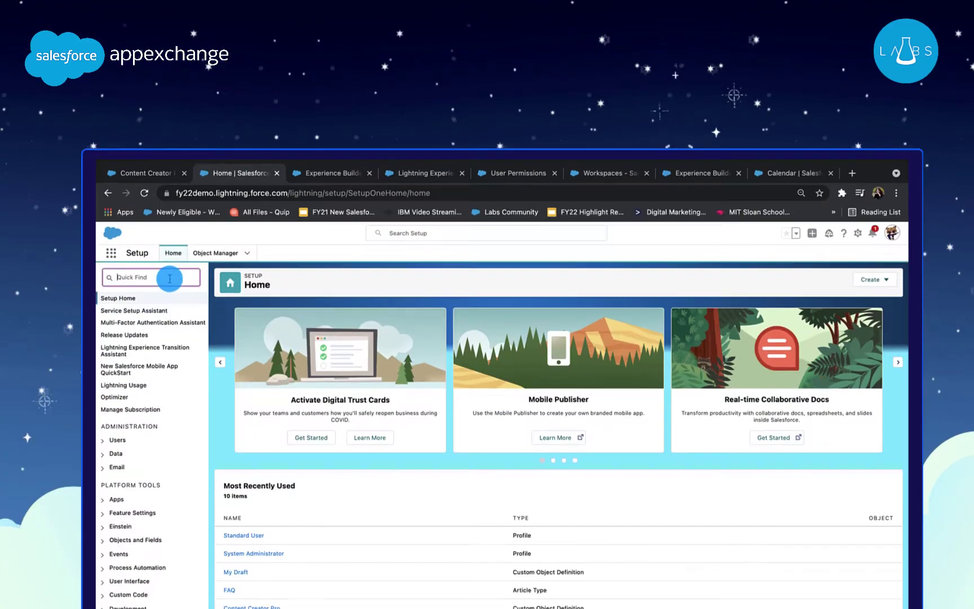
Open the Help Center site in Experience Builder from Digital Experiences > All Sites
{"action": "type", "text": "digital exper"}
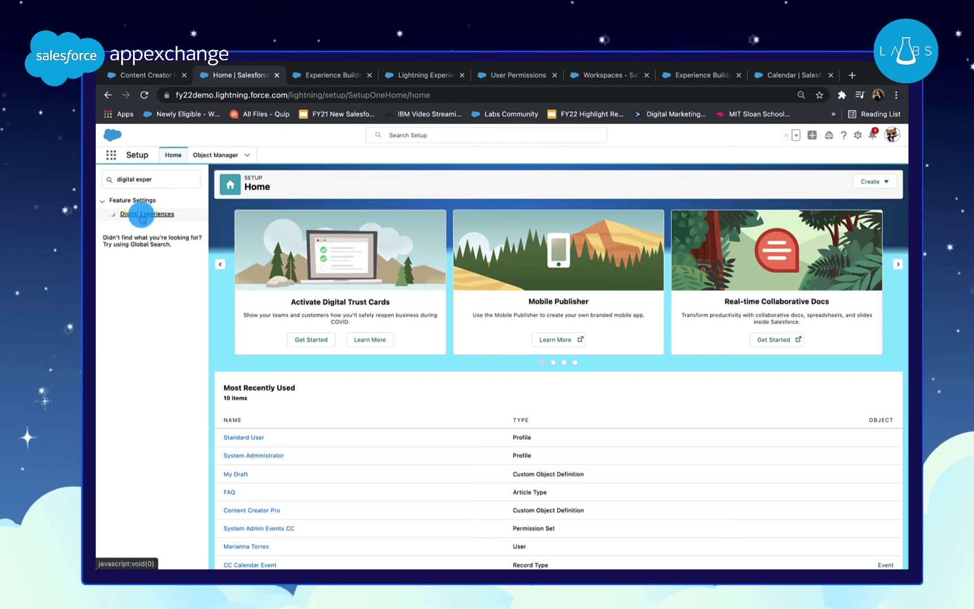
{"action": "left_click", "coordinate": [138, 229]}
{"action": "left_click", "coordinate": [265, 287]}
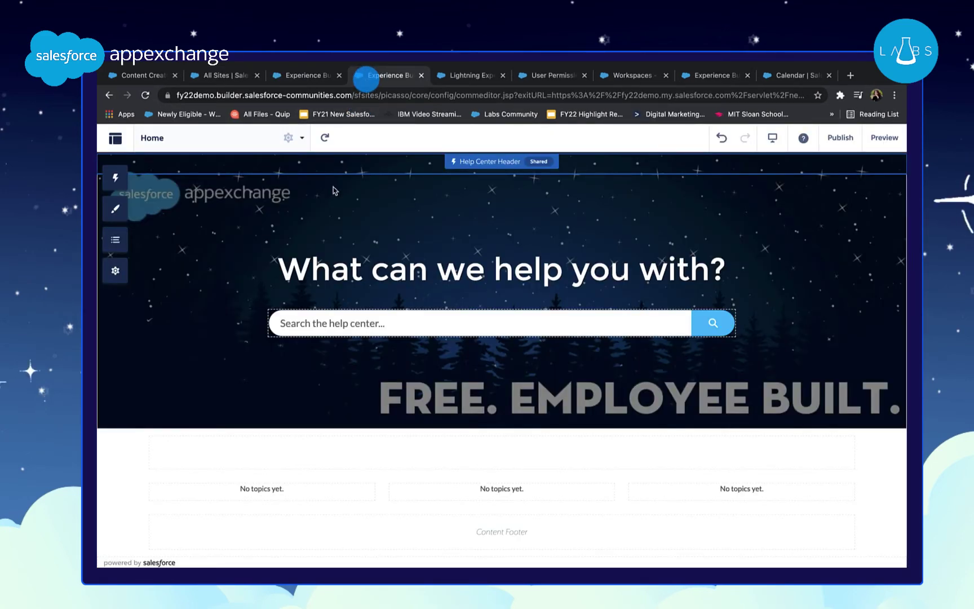
Place the Calendar for Experience Cloud component below the home page hero section
{"action": "left_click", "coordinate": [384, 444]}
{"action": "left_click", "coordinate": [115, 177]}
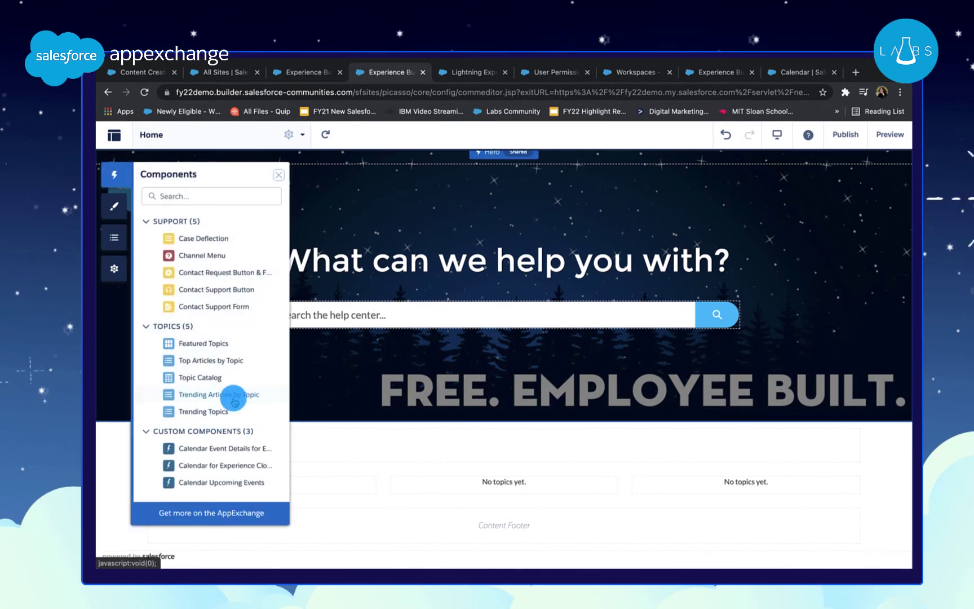
{"action": "left_click_drag", "start_coordinate": [233, 465], "coordinate": [413, 450]}
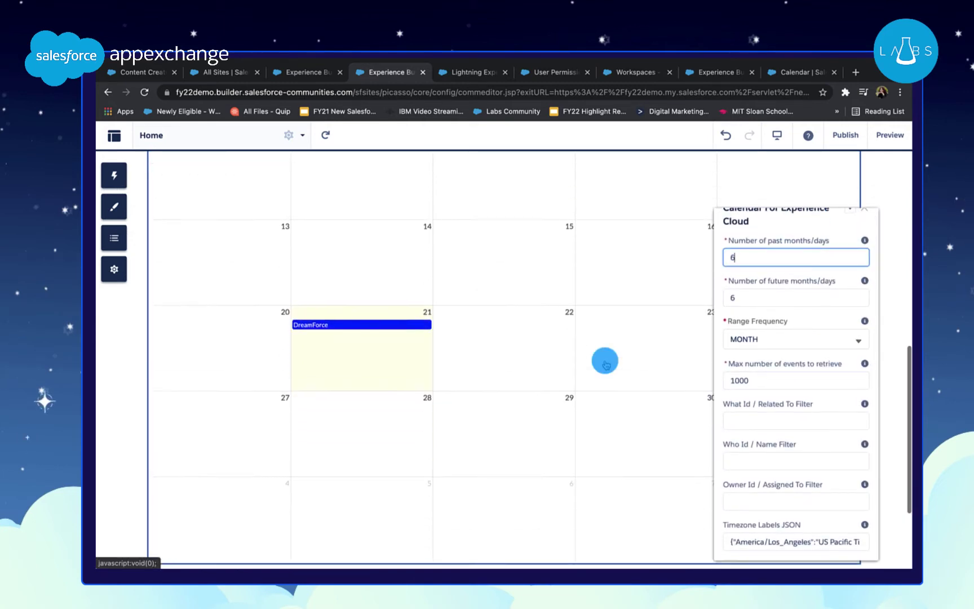
{"action": "scroll", "coordinate": [605, 361], "scroll_direction": "up", "scroll_amount": 3}
{"action": "scroll", "coordinate": [753, 383], "scroll_direction": "down", "scroll_amount": 4}
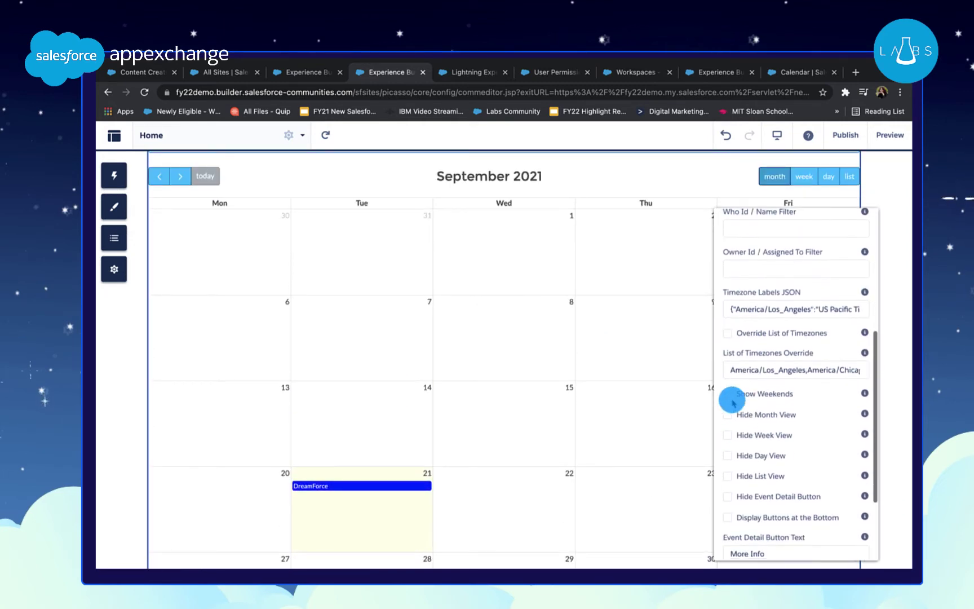
Set the calendar to show weekends and hide the week and day views, keeping month view
{"action": "left_click", "coordinate": [728, 395]}
{"action": "left_click", "coordinate": [729, 414]}
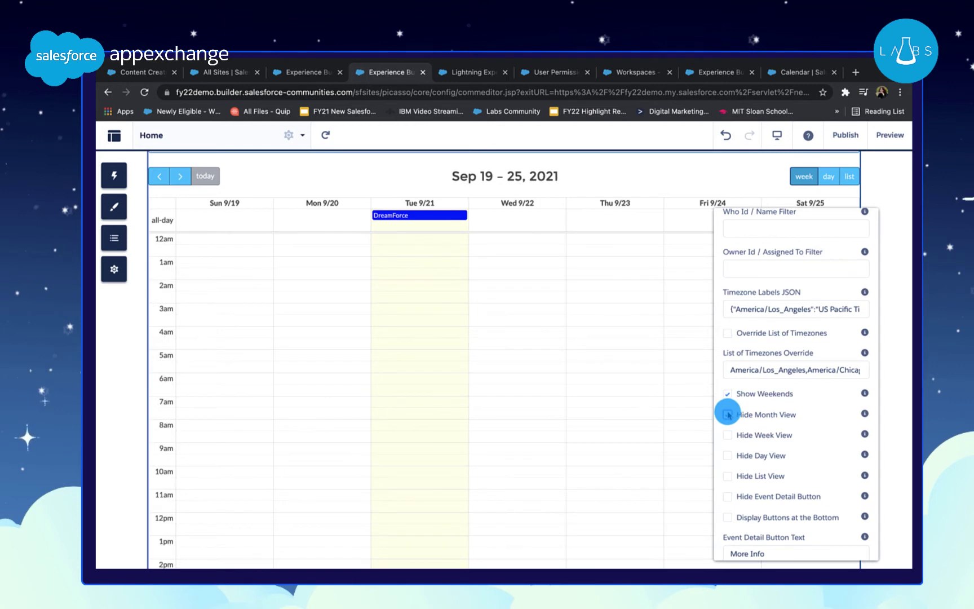
{"action": "scroll", "coordinate": [790, 492], "scroll_direction": "down", "scroll_amount": 1}
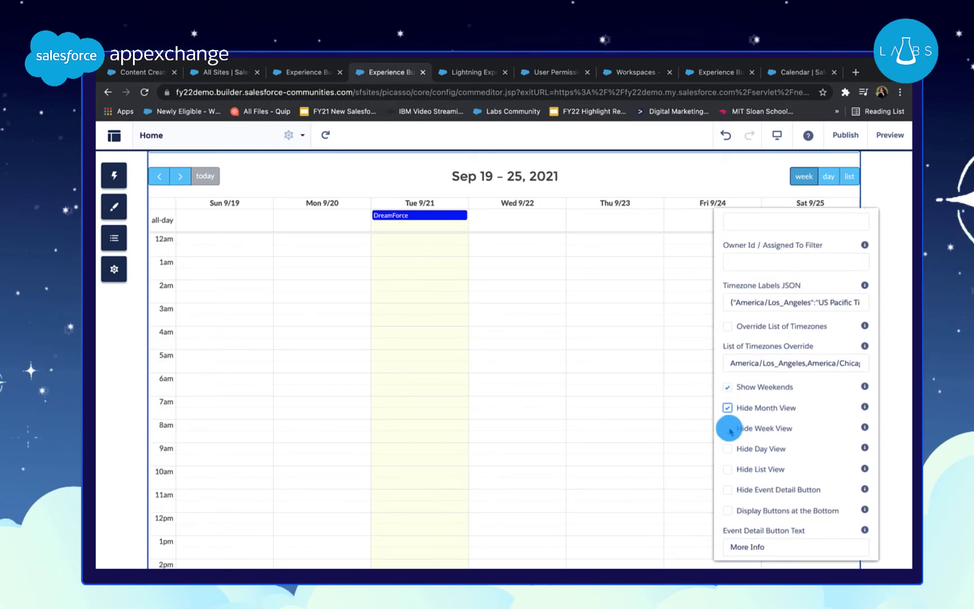
{"action": "left_click", "coordinate": [728, 427]}
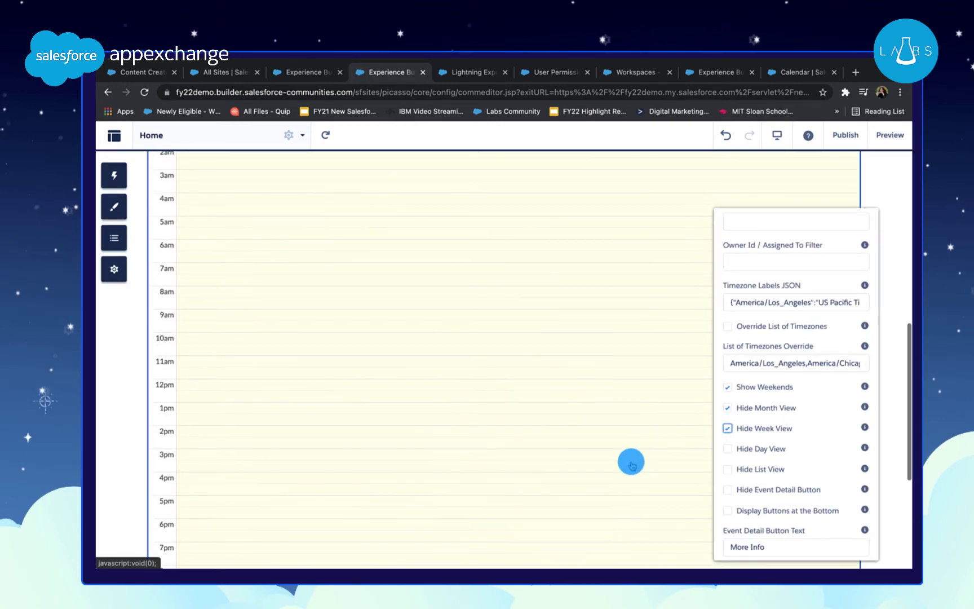
{"action": "key", "text": "Tab"}
{"action": "key", "text": "space"}
{"action": "left_click", "coordinate": [728, 408]}
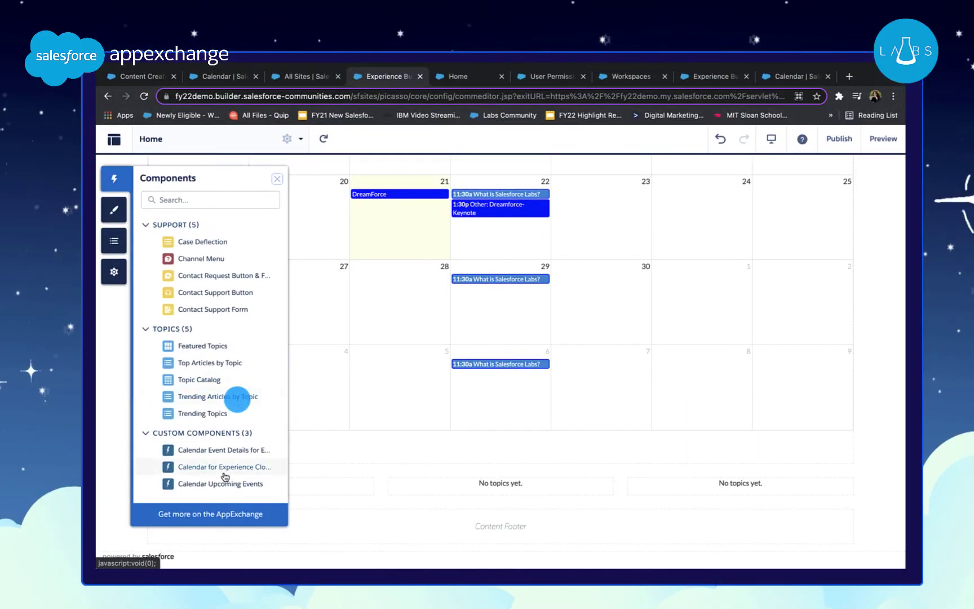
Add the Calendar Upcoming Events component below the calendar
{"action": "left_click_drag", "start_coordinate": [234, 488], "coordinate": [361, 499]}
{"action": "scroll", "coordinate": [367, 491], "scroll_direction": "down", "scroll_amount": 10}
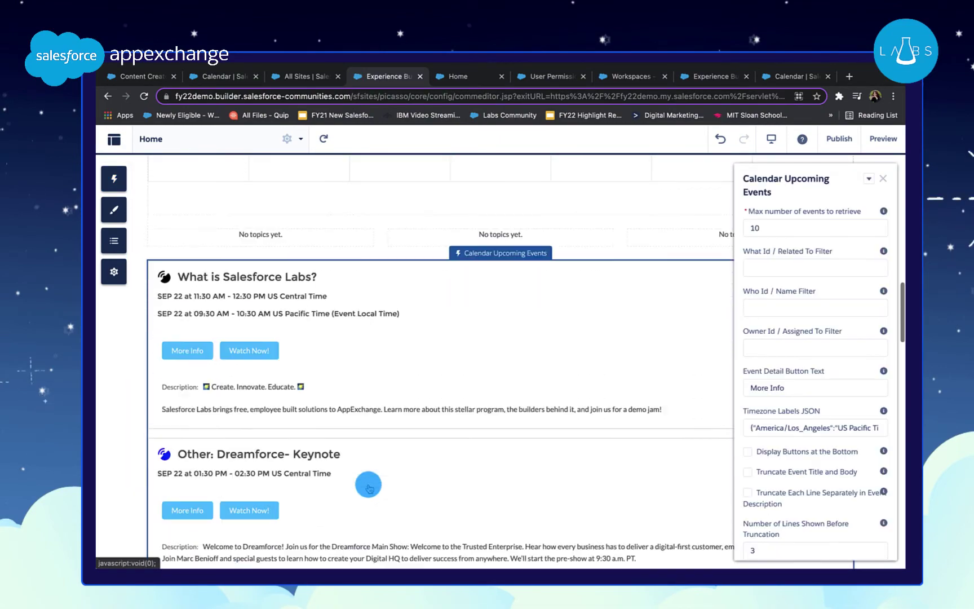
{"action": "scroll", "coordinate": [369, 489], "scroll_direction": "down", "scroll_amount": 5}
{"action": "scroll", "coordinate": [369, 489], "scroll_direction": "up", "scroll_amount": 15}
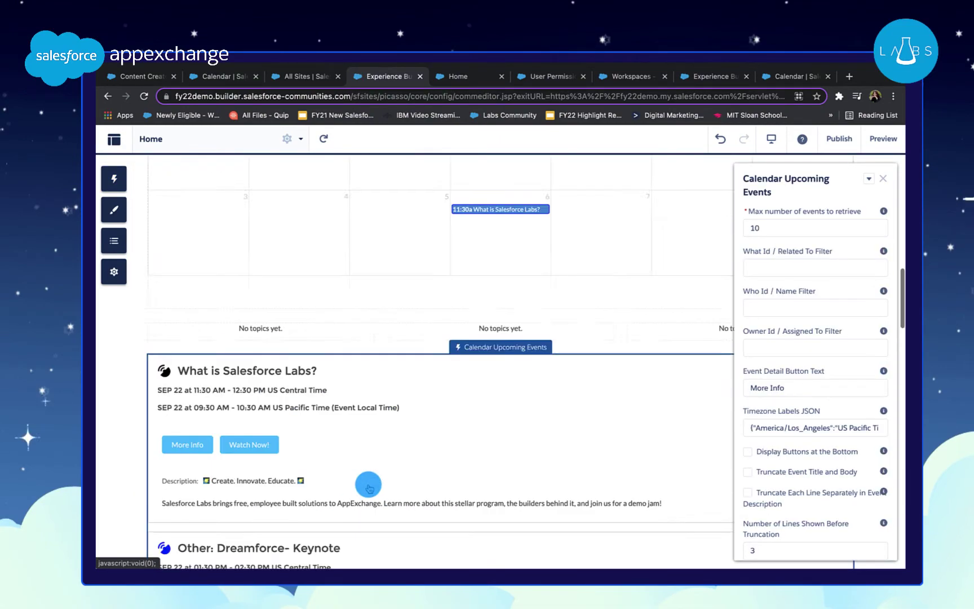
Publish the site and view the live published site
{"action": "left_click", "coordinate": [840, 138]}
{"action": "left_click", "coordinate": [597, 386]}
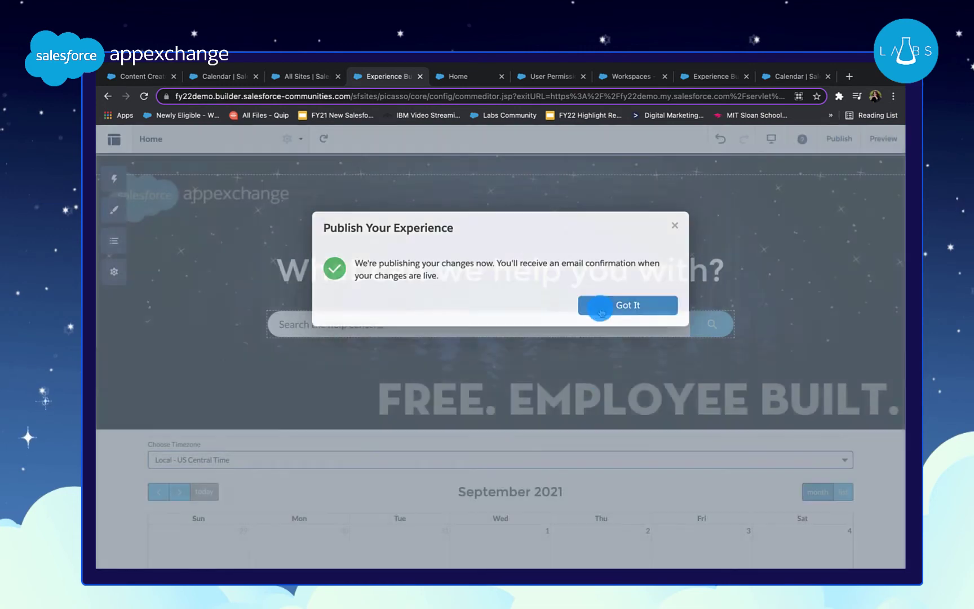
{"action": "left_click", "coordinate": [628, 309]}
{"action": "left_click", "coordinate": [454, 76]}
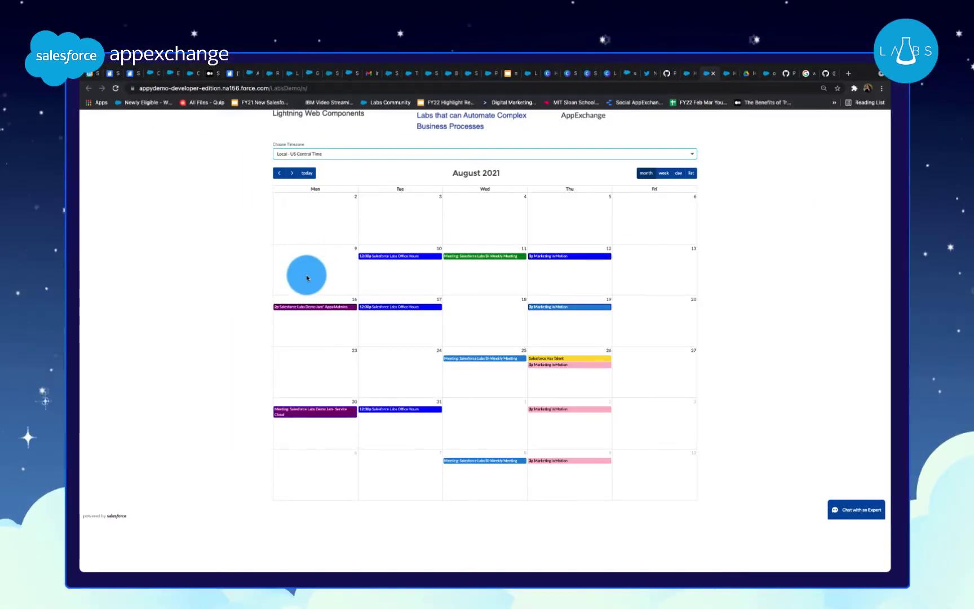
Review the Aug 16 Demo Jam event's description and date and time
{"action": "left_click", "coordinate": [302, 307]}
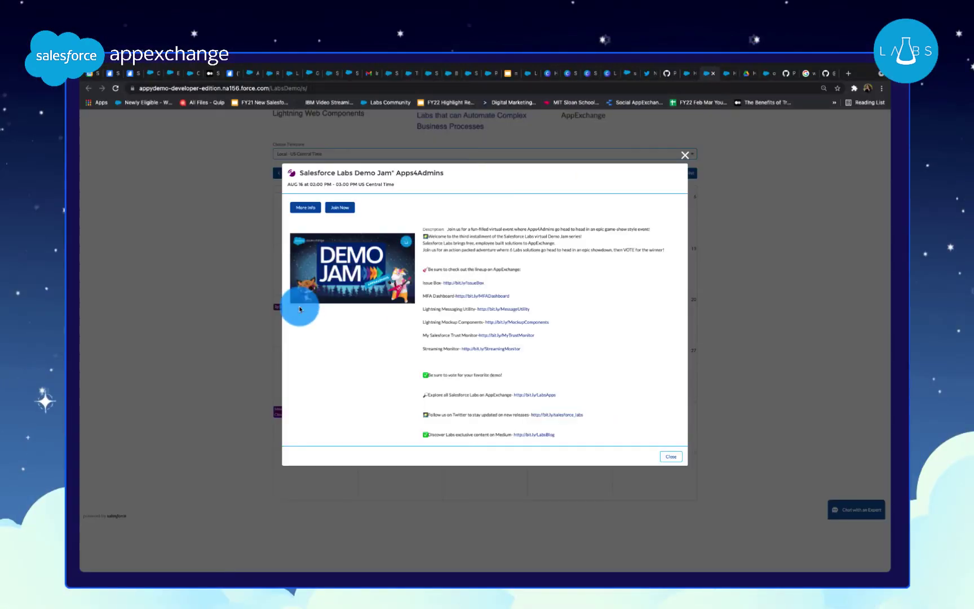
{"action": "left_click_drag", "start_coordinate": [497, 297], "coordinate": [413, 224]}
{"action": "left_click", "coordinate": [413, 224]}
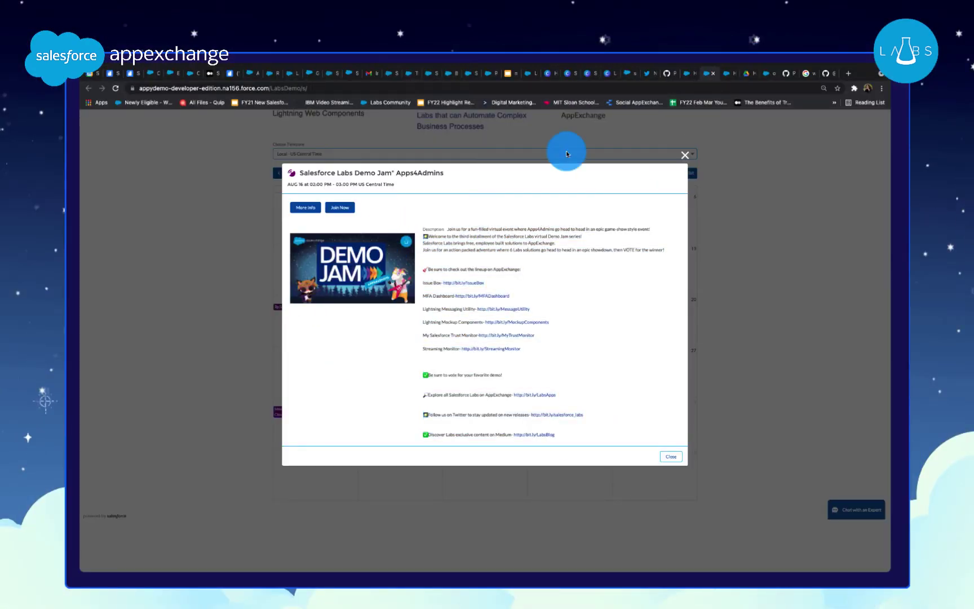
{"action": "left_click_drag", "start_coordinate": [402, 185], "coordinate": [308, 187]}
{"action": "left_click", "coordinate": [685, 157]}
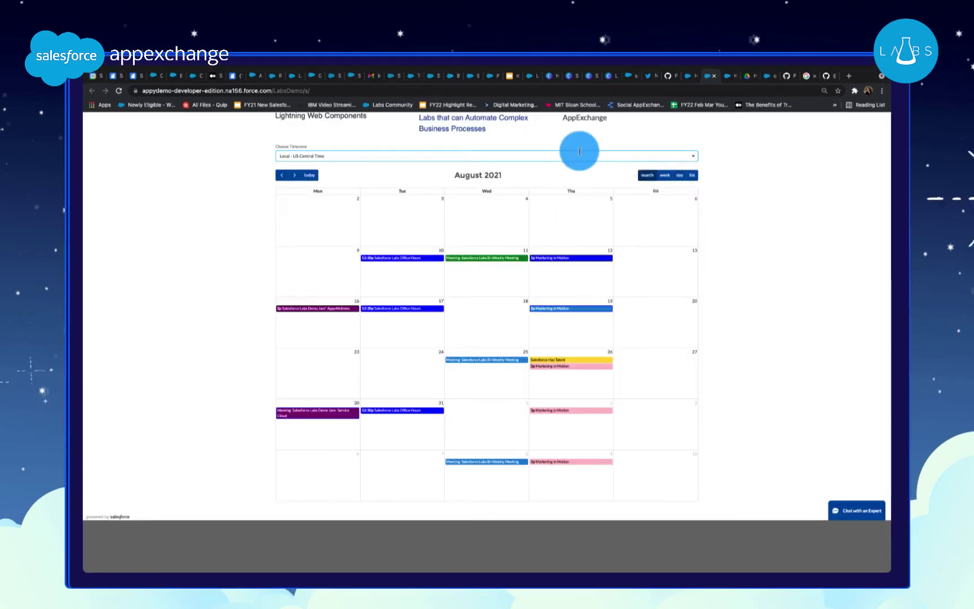
Switch the calendar timezone to America/Detroit and check the Demo Jam event's converted time
{"action": "left_click", "coordinate": [576, 153]}
{"action": "scroll", "coordinate": [334, 277], "scroll_direction": "down", "scroll_amount": 3}
{"action": "left_click", "coordinate": [311, 289]}
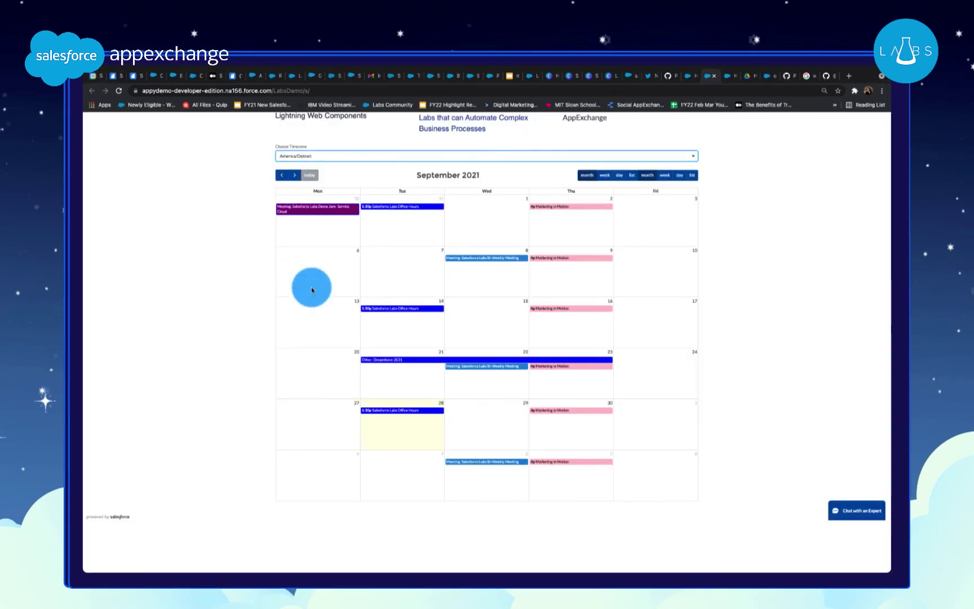
{"action": "left_click", "coordinate": [300, 309]}
{"action": "left_click_drag", "start_coordinate": [400, 188], "coordinate": [312, 186]}
{"action": "left_click", "coordinate": [686, 158]}
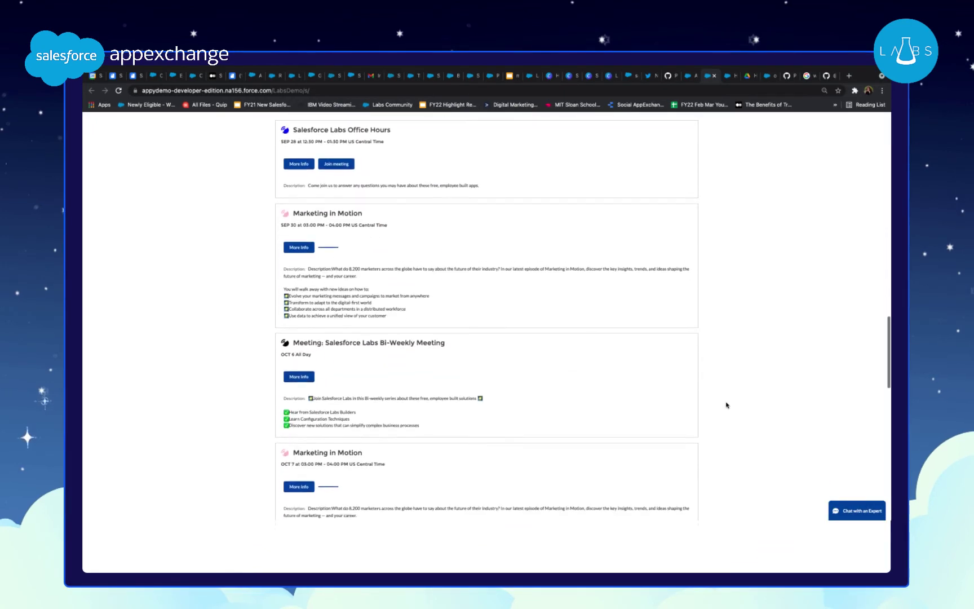
{"action": "scroll", "coordinate": [727, 405], "scroll_direction": "down", "scroll_amount": 8}
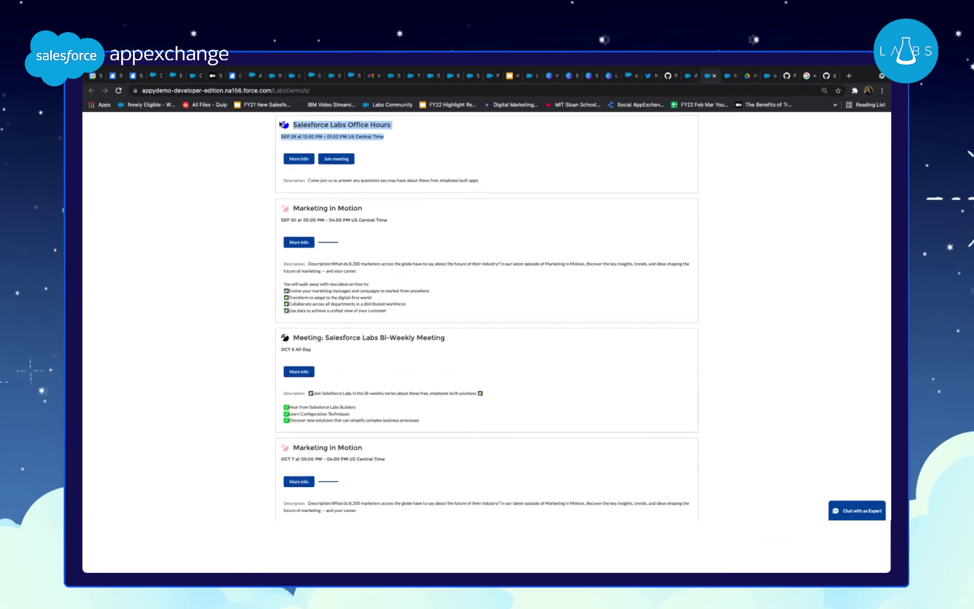
{"action": "scroll", "coordinate": [682, 433], "scroll_direction": "up", "scroll_amount": 10}
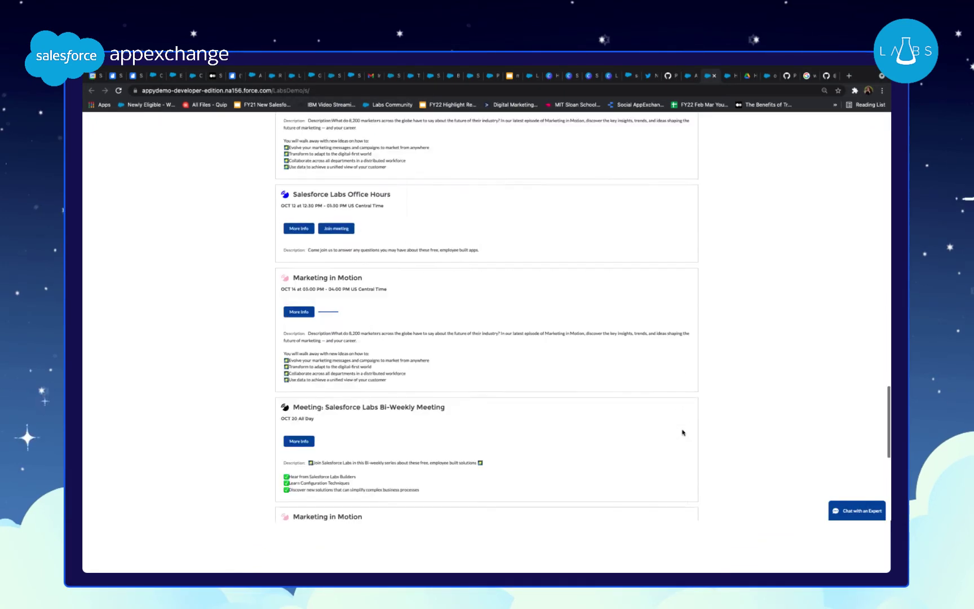
{"action": "scroll", "coordinate": [683, 433], "scroll_direction": "up", "scroll_amount": 1}
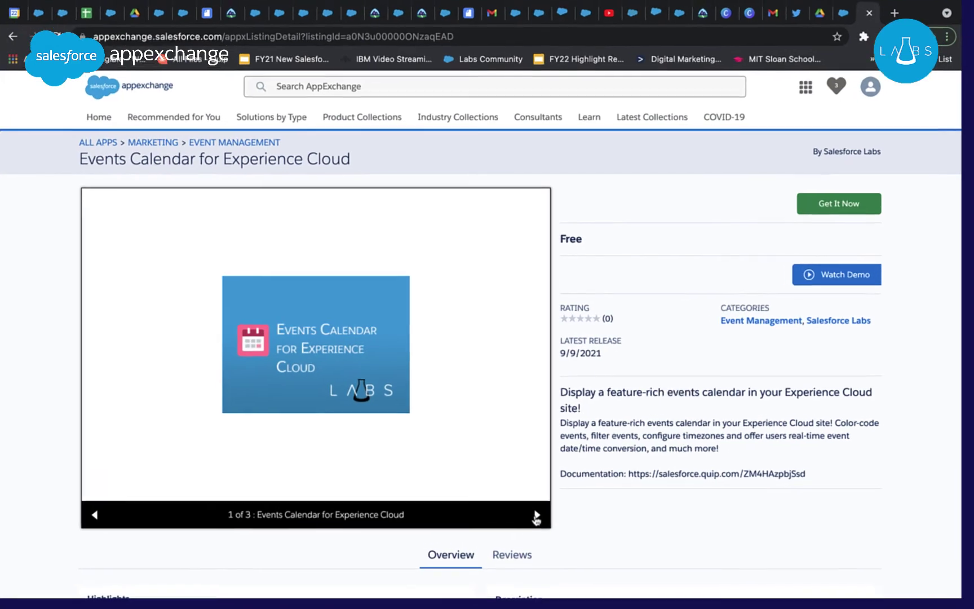
{"action": "left_click", "coordinate": [535, 486]}
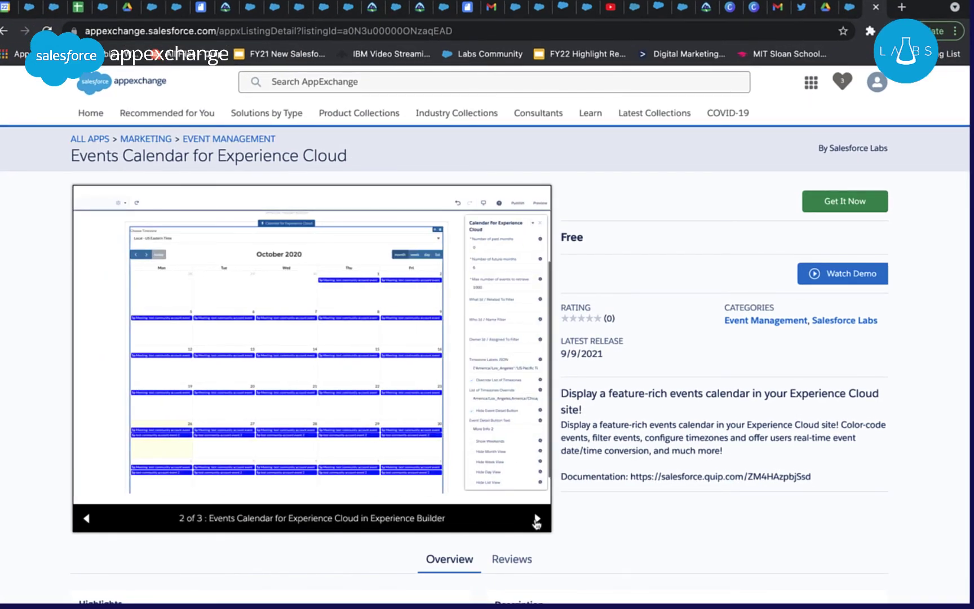
{"action": "left_click", "coordinate": [537, 520]}
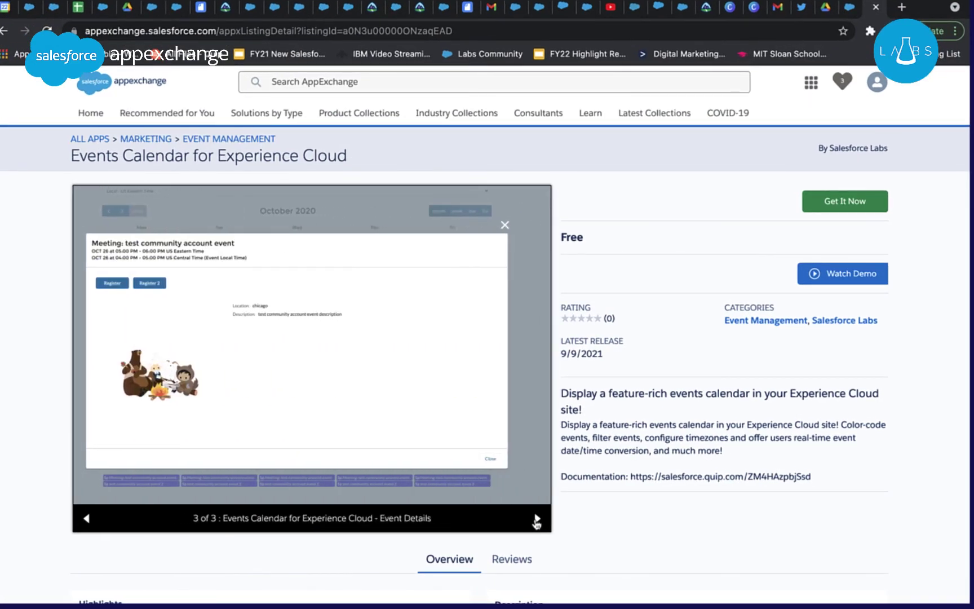
{"action": "left_click", "coordinate": [537, 520]}
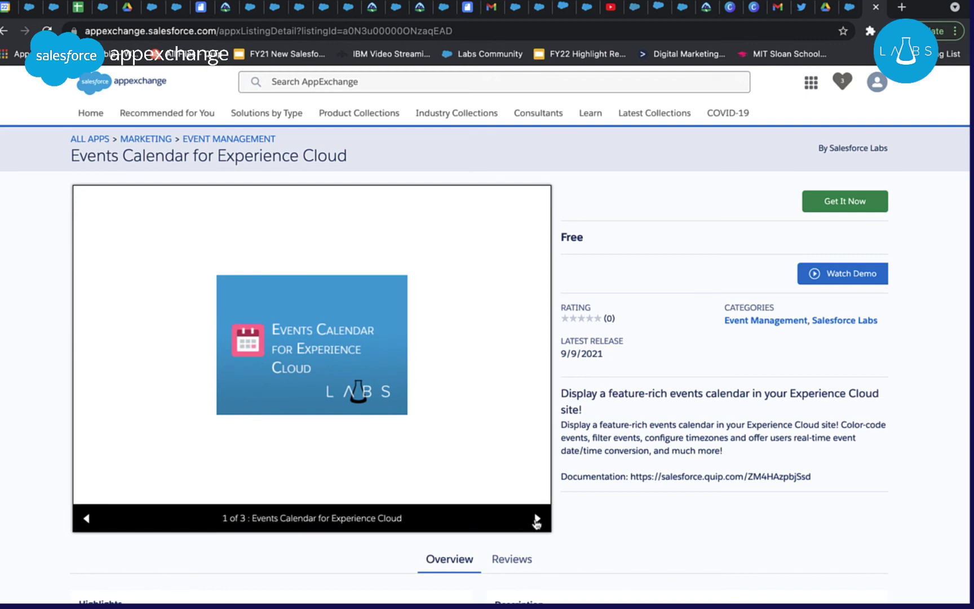